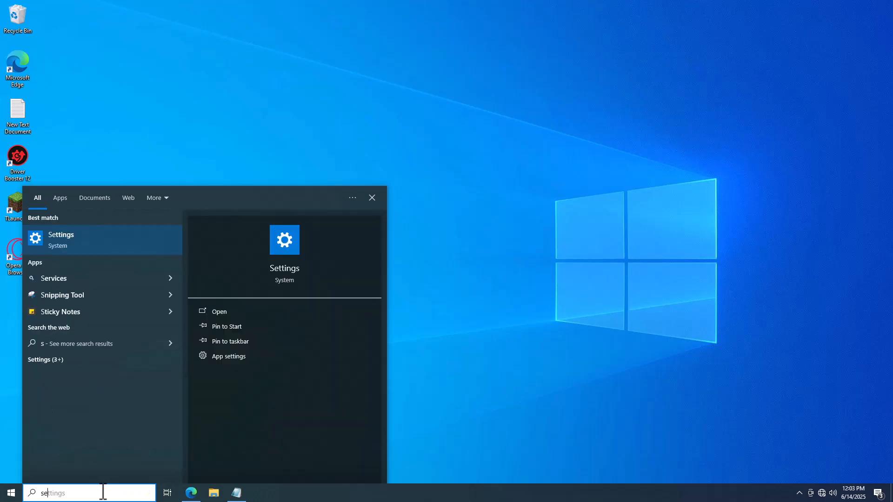
# Open the gaming section of Windows Settings and turn off Game Bar
pyautogui.click(60, 236)
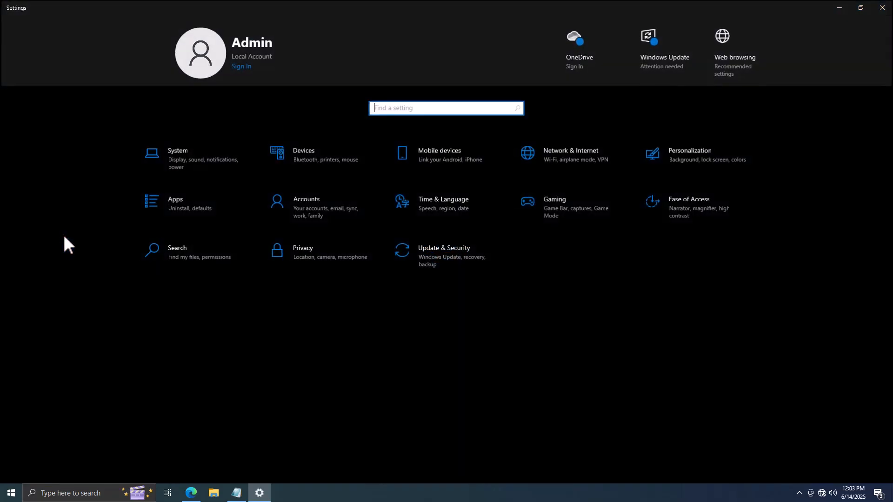
pyautogui.click(563, 222)
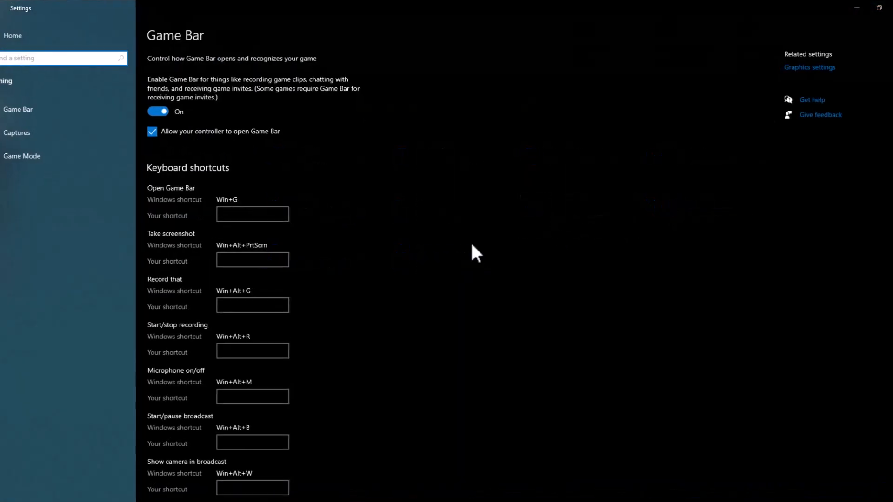
pyautogui.click(165, 110)
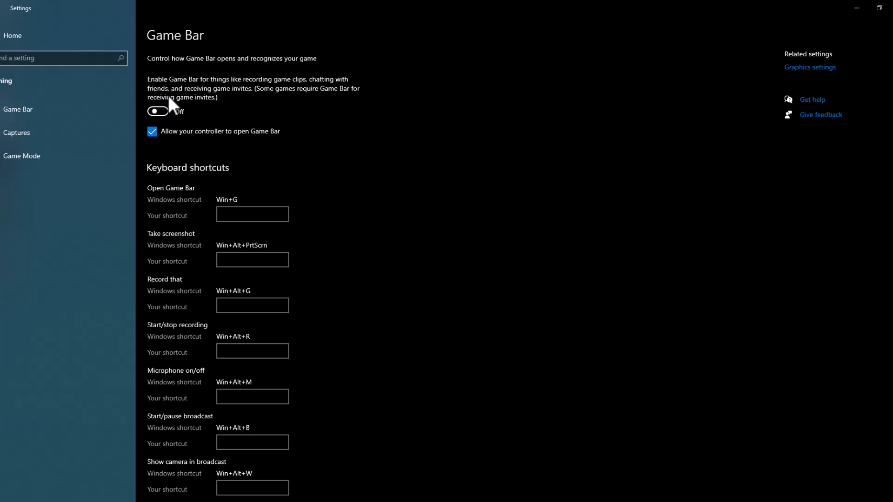
# Review the Captures and Game Mode settings and close Settings
pyautogui.click(32, 134)
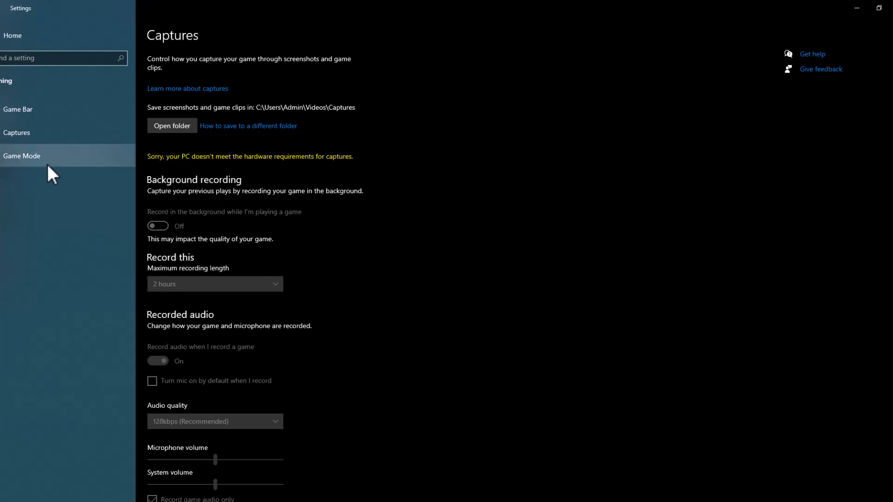
pyautogui.click(26, 158)
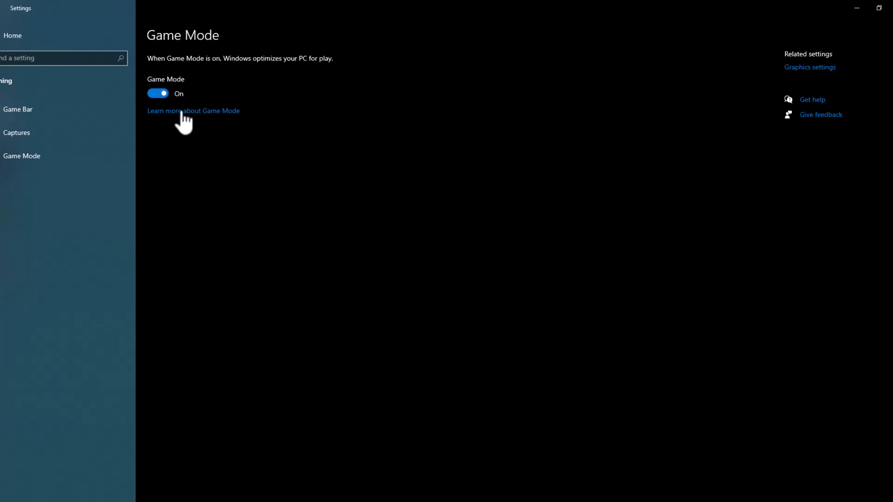
pyautogui.click(892, 8)
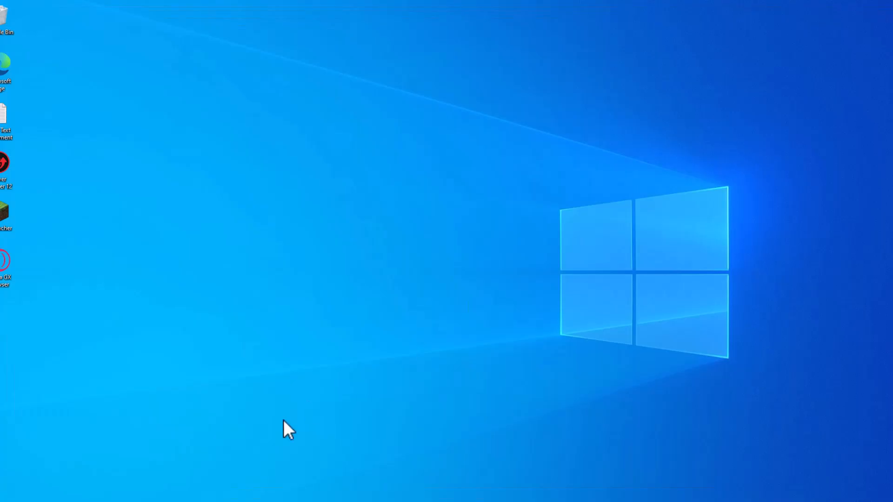
# Find Command Prompt with the search "cmd" and run it as administrator, allowing it to make changes
pyautogui.click(177, 501)
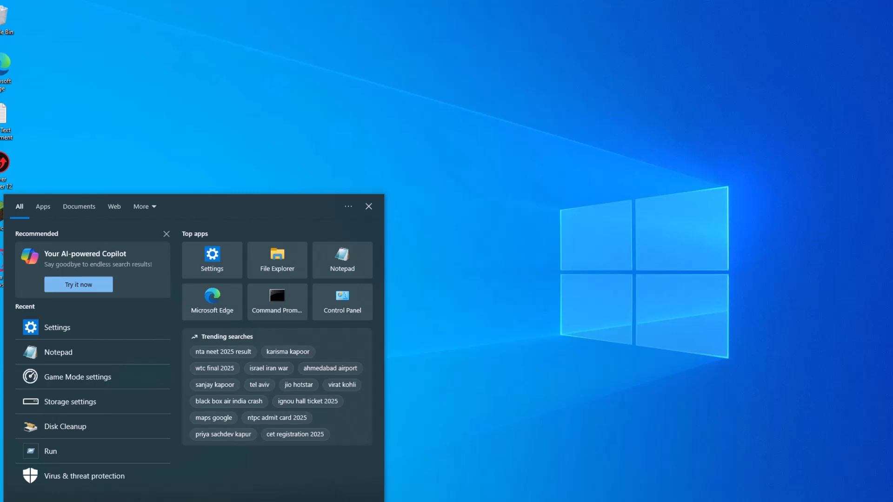
pyautogui.write('cmd')
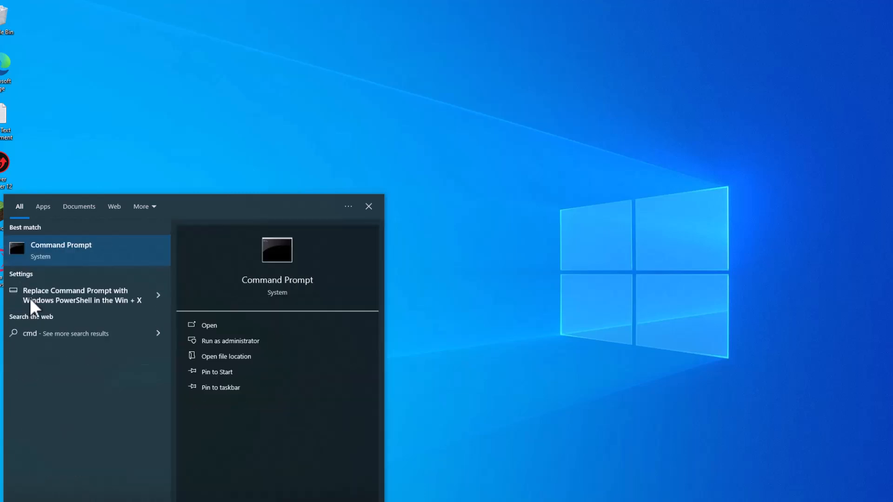
pyautogui.rightClick(58, 251)
pyautogui.click(97, 256)
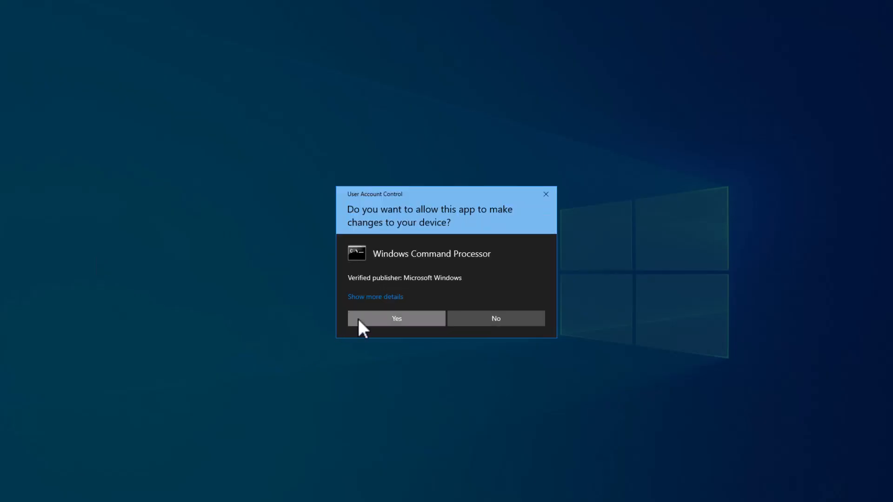
pyautogui.click(358, 319)
# Switch to Notepad, copy the full powercfg -duplicatescheme command line, and minimise the note
pyautogui.hotkey('alt', 'Tab')
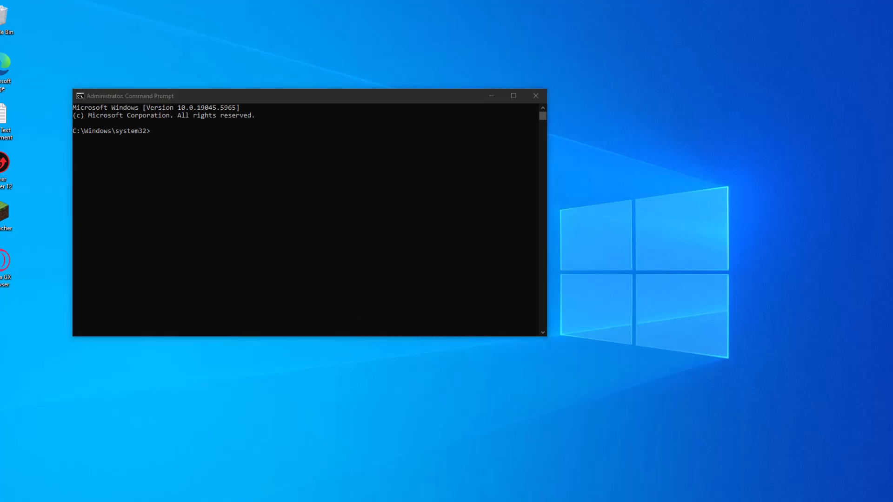
pyautogui.doubleClick(294, 126)
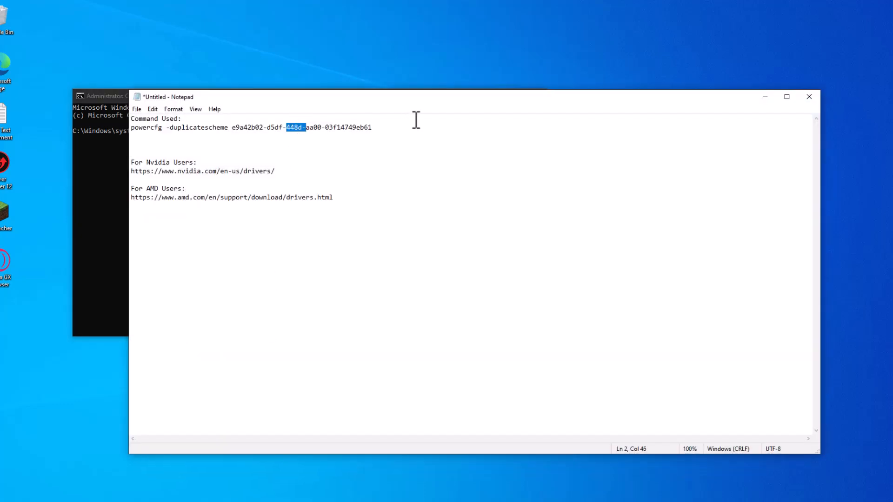
pyautogui.moveTo(393, 128); pyautogui.dragTo(132, 127)
pyautogui.hotkey('ctrl', 'c')
pyautogui.click(765, 97)
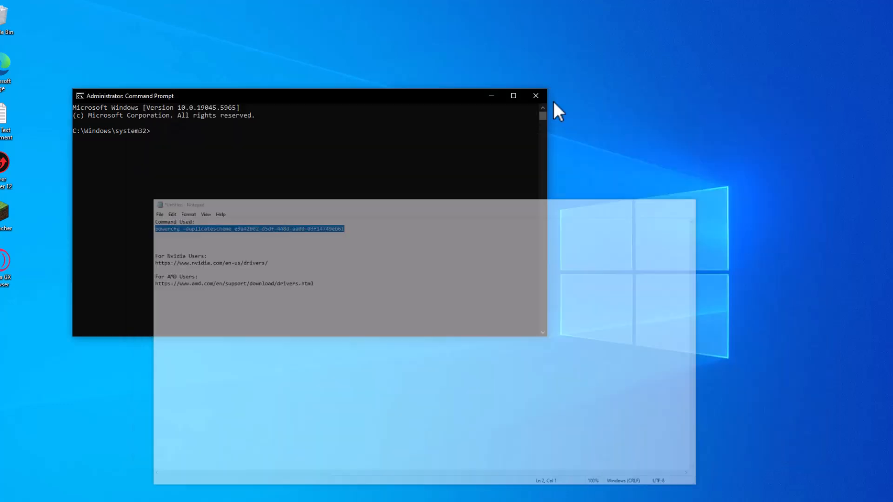
# Run powercfg -duplicatescheme e9a42b02-d5df-448d-aa00-03f14749eb61 in the administrator Command Prompt and close it
pyautogui.rightClick(291, 120)
pyautogui.press('Return')
pyautogui.press('Return')
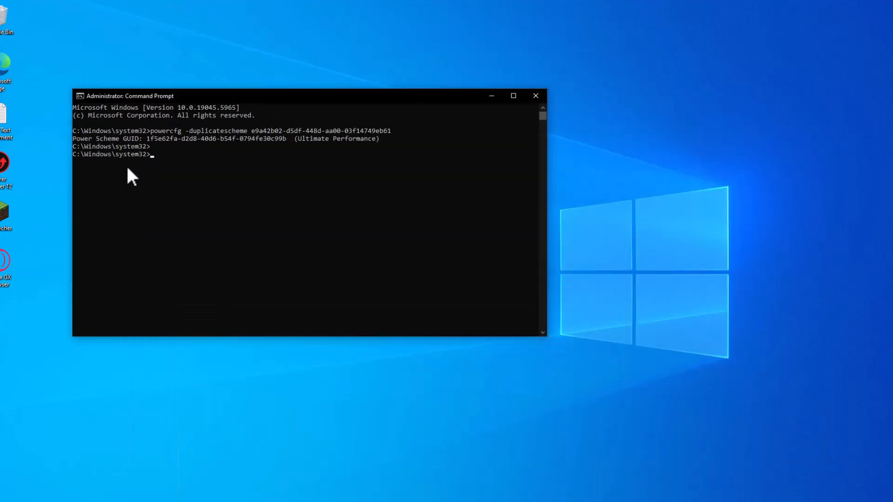
pyautogui.click(246, 154)
pyautogui.click(296, 139)
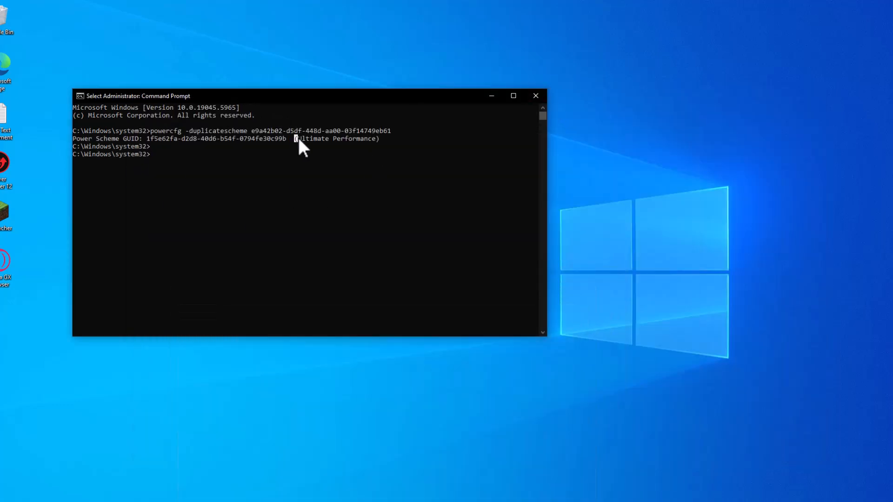
pyautogui.click(335, 139)
pyautogui.click(535, 95)
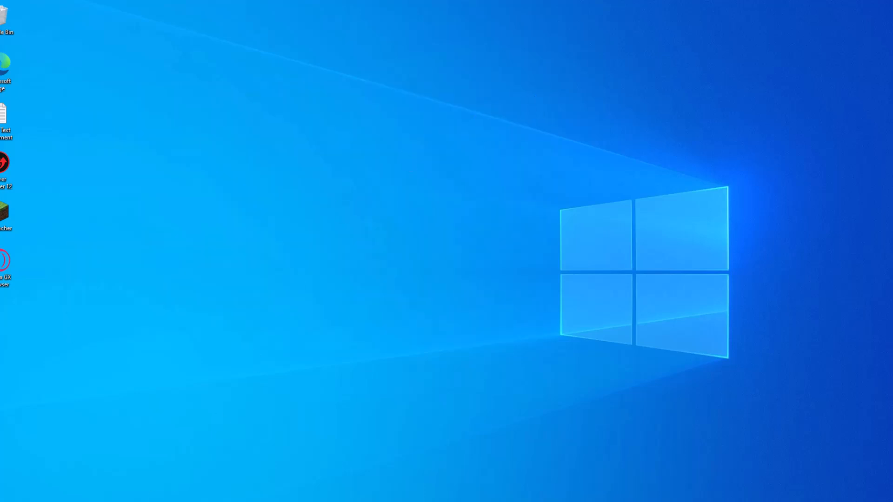
# Open Power Options through Edit power plan, activate the Ultimate Performance plan among the additional plans, and close the window
pyautogui.press('super+s')
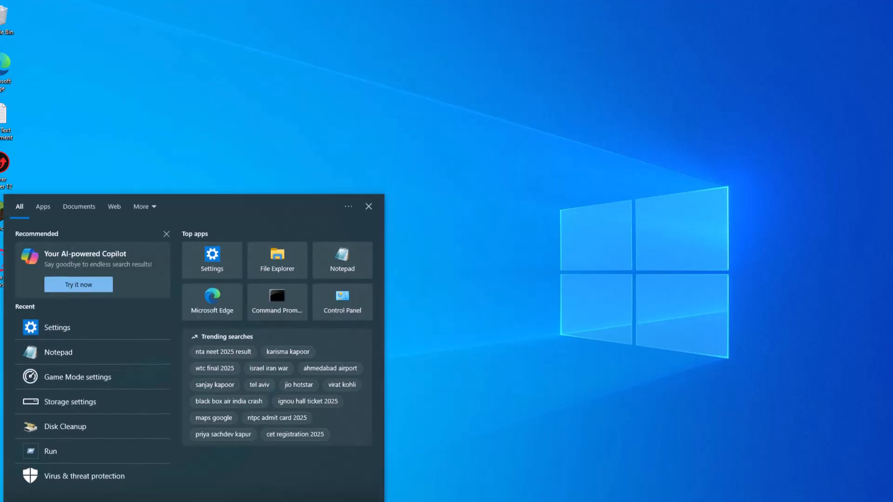
pyautogui.write('ed')
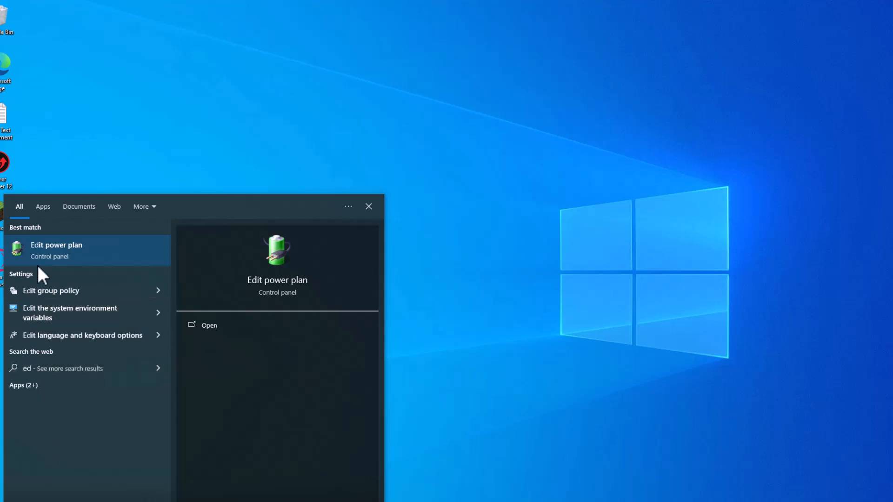
pyautogui.click(60, 255)
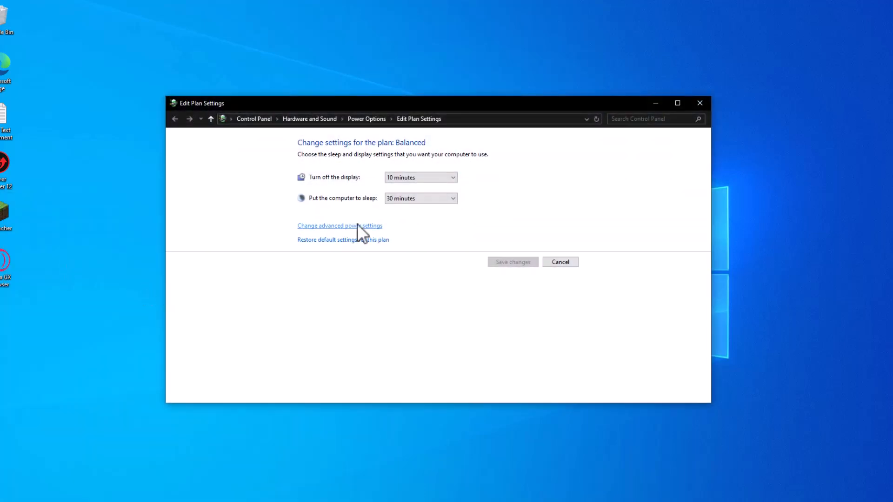
pyautogui.click(370, 119)
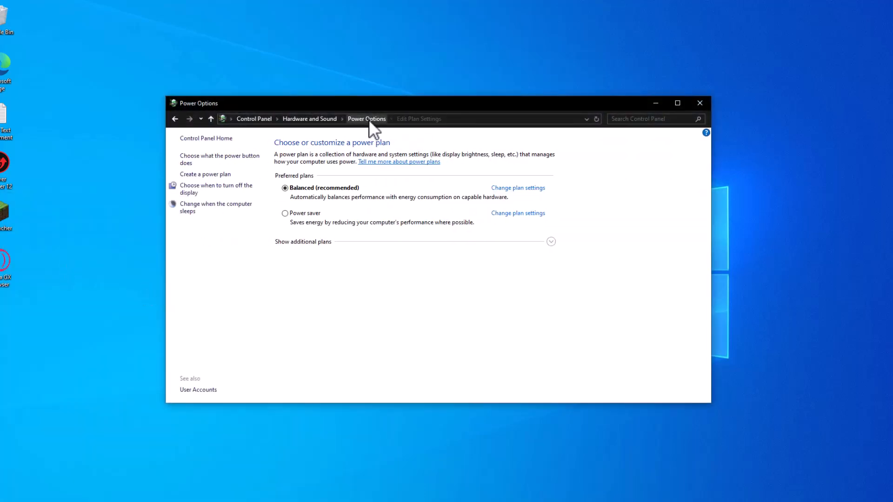
pyautogui.click(311, 243)
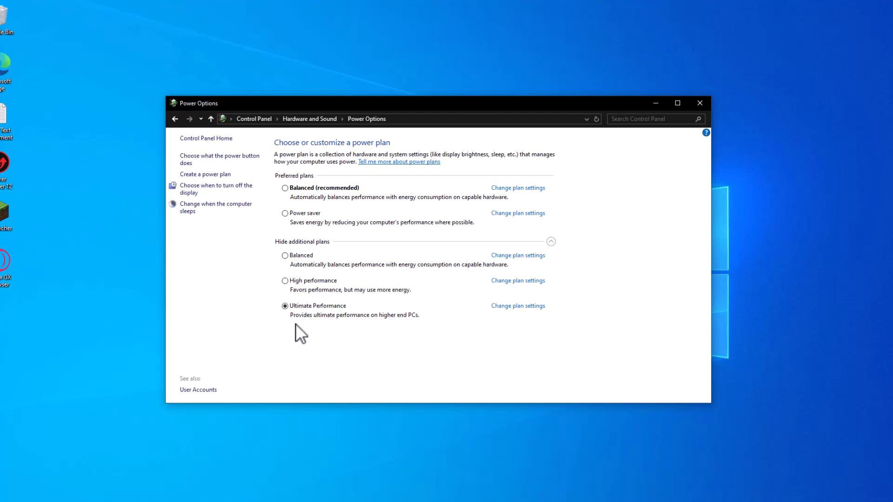
pyautogui.click(700, 102)
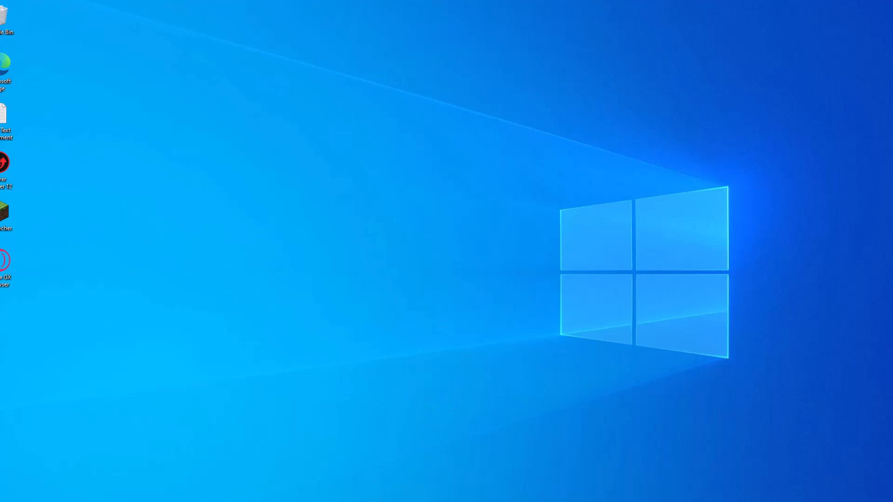
# Disable Opera GX Browser Assistant at startup in Task Manager and close it
pyautogui.rightClick(382, 497)
pyautogui.click(437, 464)
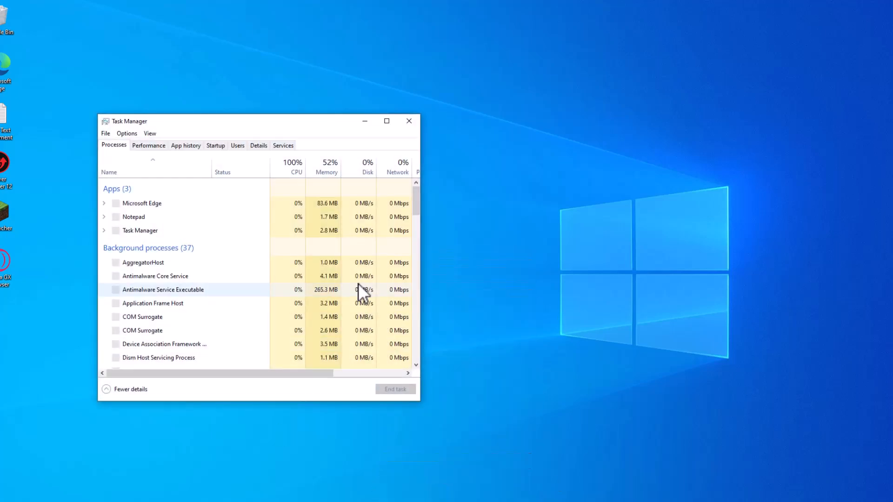
pyautogui.click(207, 146)
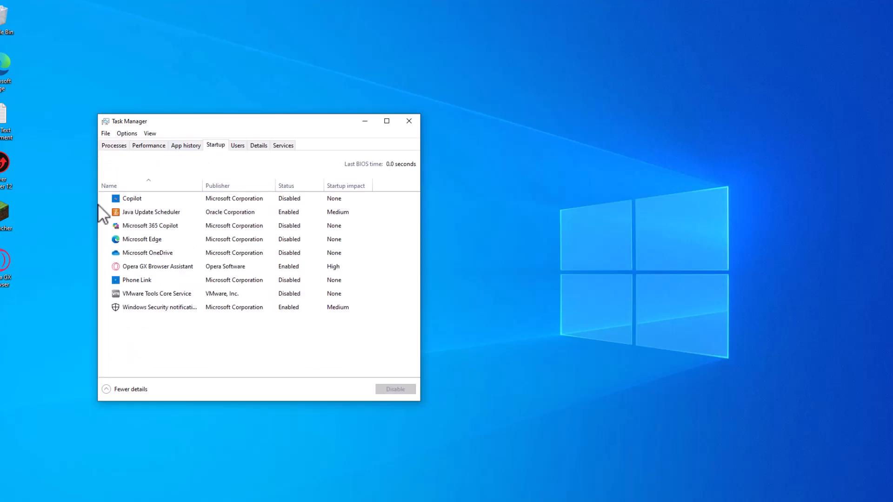
pyautogui.rightClick(155, 230)
pyautogui.click(141, 252)
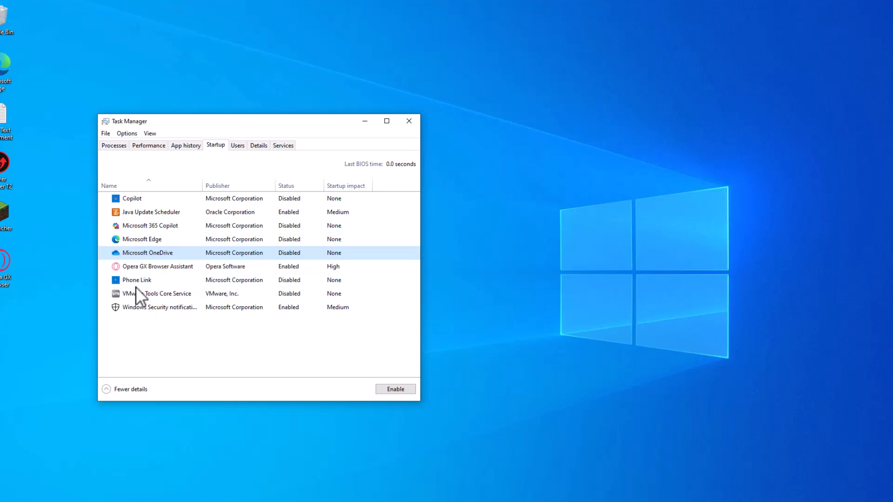
pyautogui.click(163, 267)
pyautogui.rightClick(172, 272)
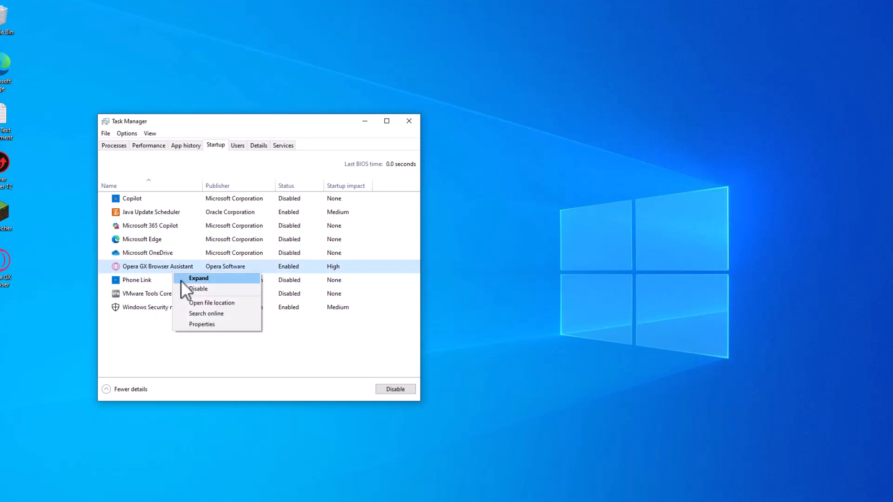
pyautogui.click(190, 289)
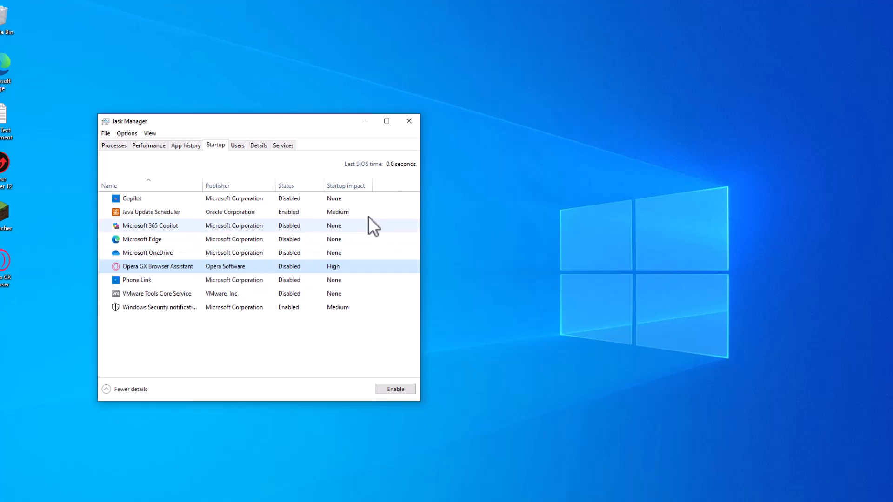
pyautogui.click(409, 121)
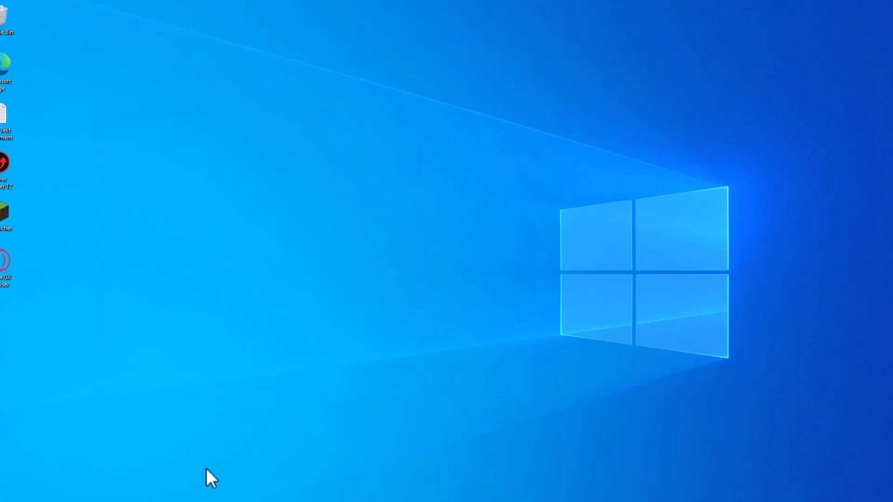
# Run Disk Cleanup on drive C:, adding Recycle Bin and Temporary files to the items to delete
pyautogui.click(123, 501)
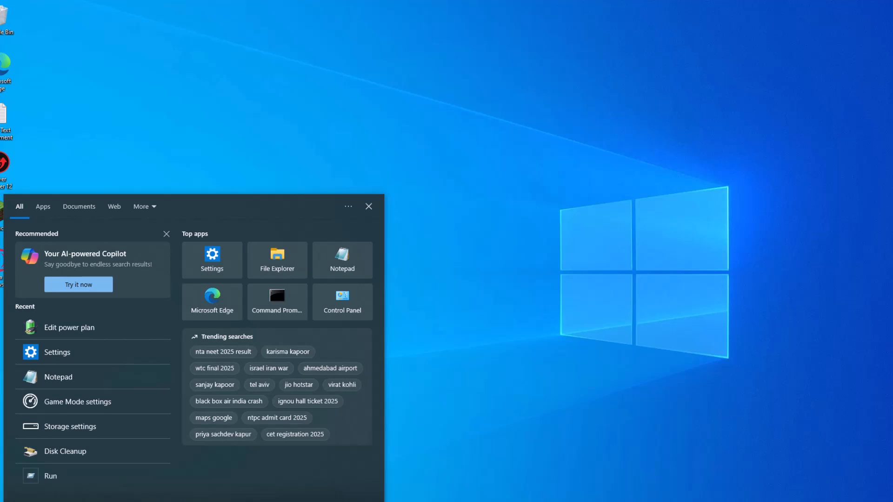
pyautogui.write('dis')
pyautogui.click(51, 251)
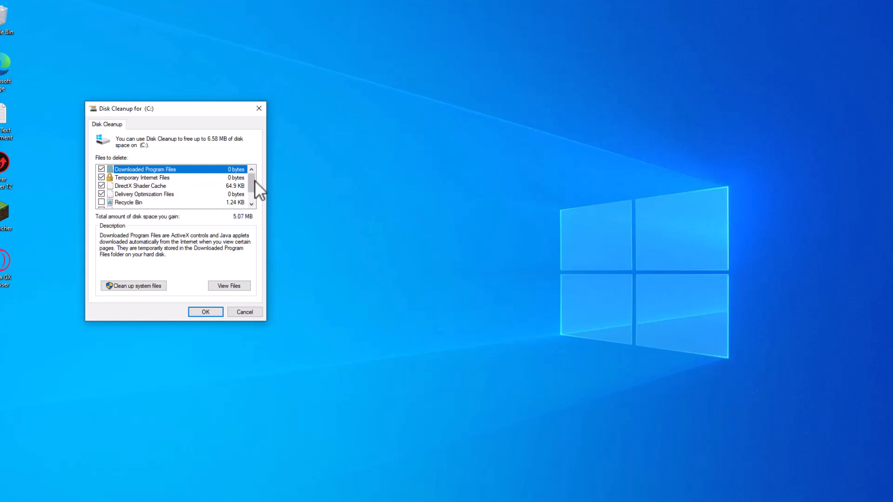
pyautogui.moveTo(255, 181); pyautogui.dragTo(256, 197)
pyautogui.click(102, 194)
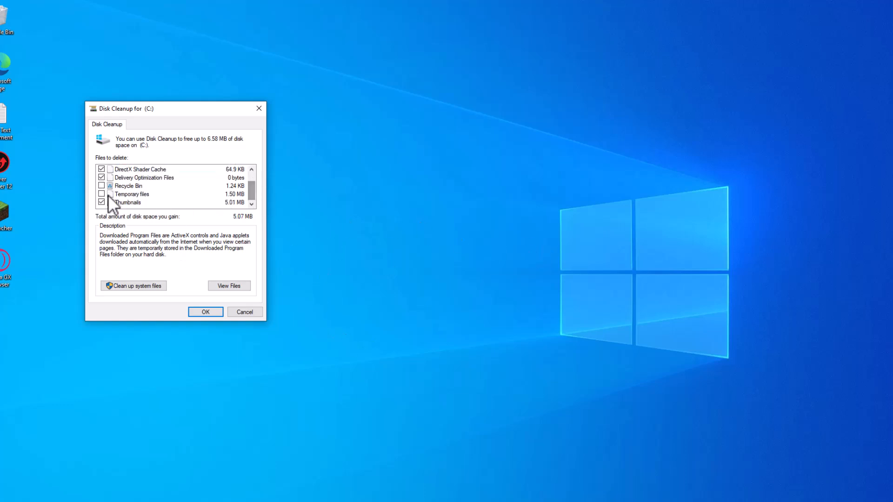
pyautogui.click(246, 178)
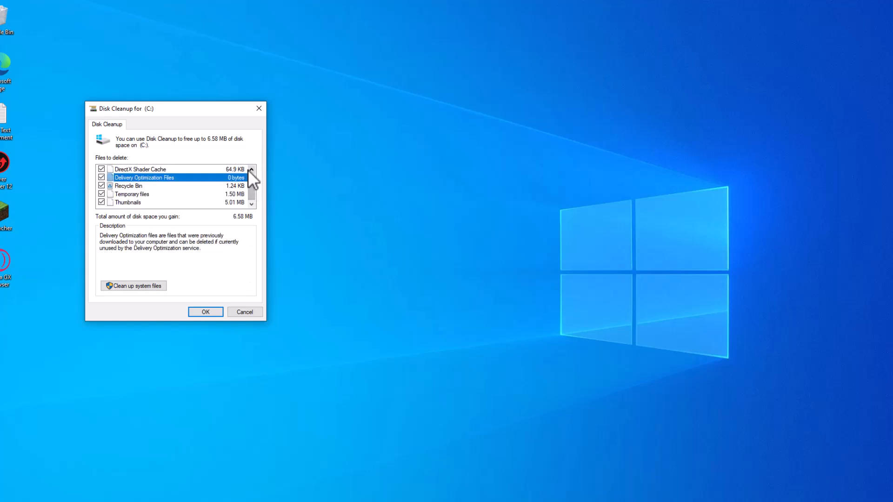
pyautogui.click(209, 311)
pyautogui.click(463, 262)
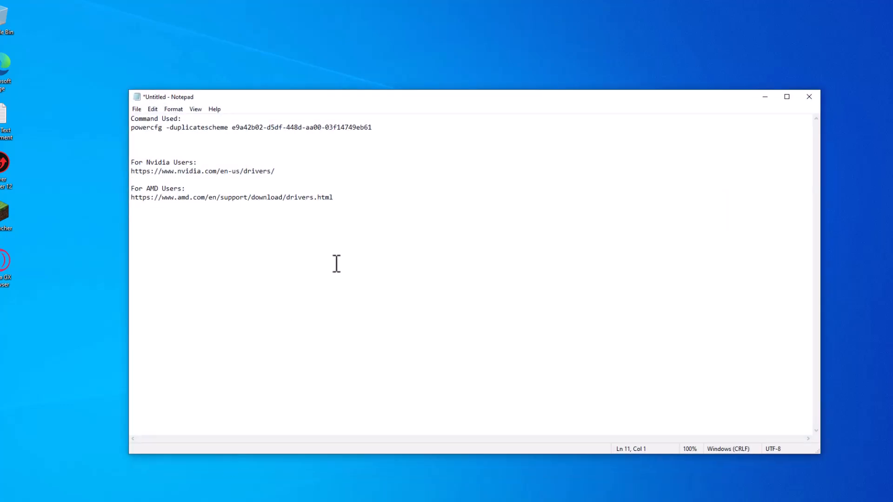
# Look up the Nvidia and AMD driver download links in the Notepad note and minimise it
pyautogui.moveTo(334, 199); pyautogui.dragTo(134, 163)
pyautogui.click(261, 205)
pyautogui.click(764, 99)
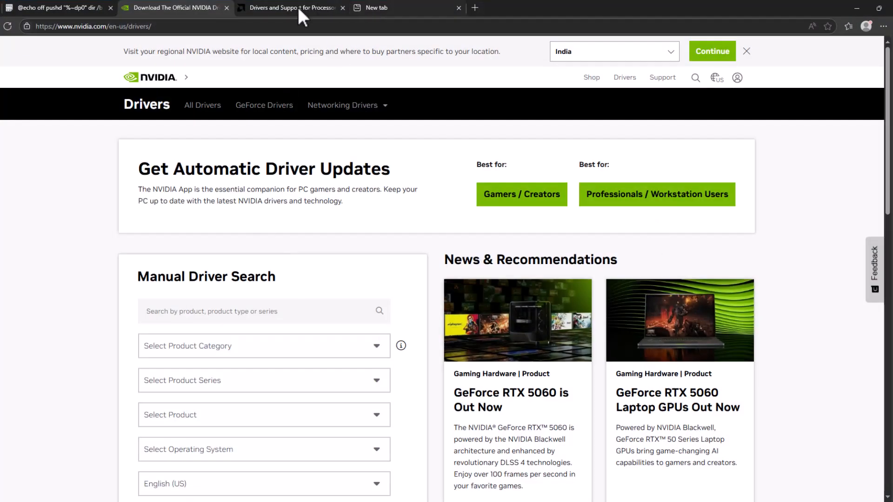
# In the manual driver search, choose GeForce, GeForce RTX 50 Series and the NVIDIA GeForce RTX 5080 as the product
pyautogui.moveTo(888, 207); pyautogui.dragTo(887, 255)
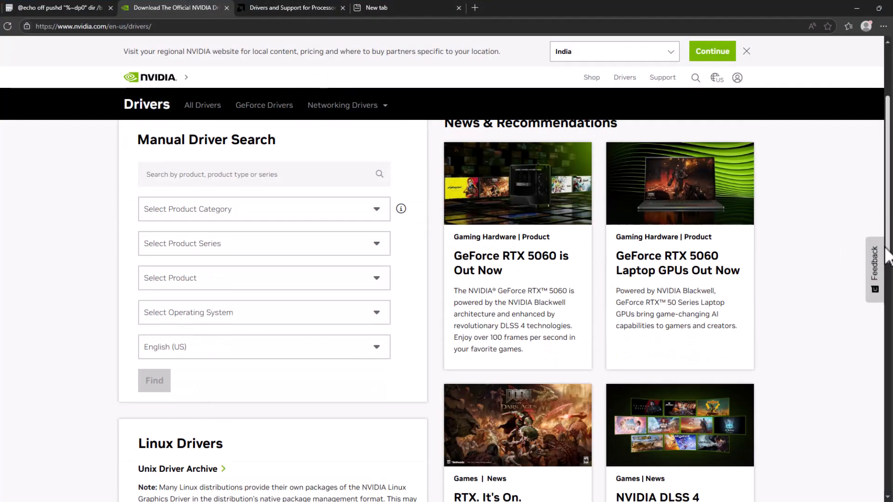
pyautogui.scroll(-1, 209, 173)
pyautogui.click(195, 146)
pyautogui.click(188, 177)
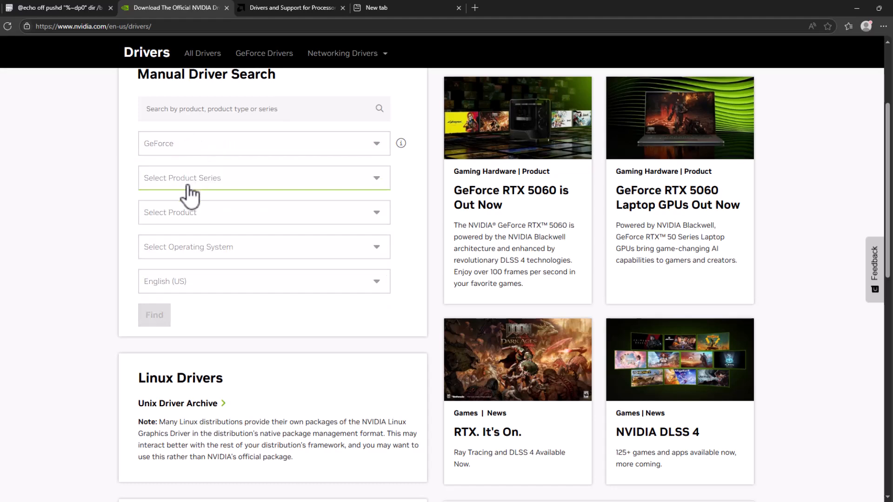
pyautogui.click(187, 195)
pyautogui.click(195, 255)
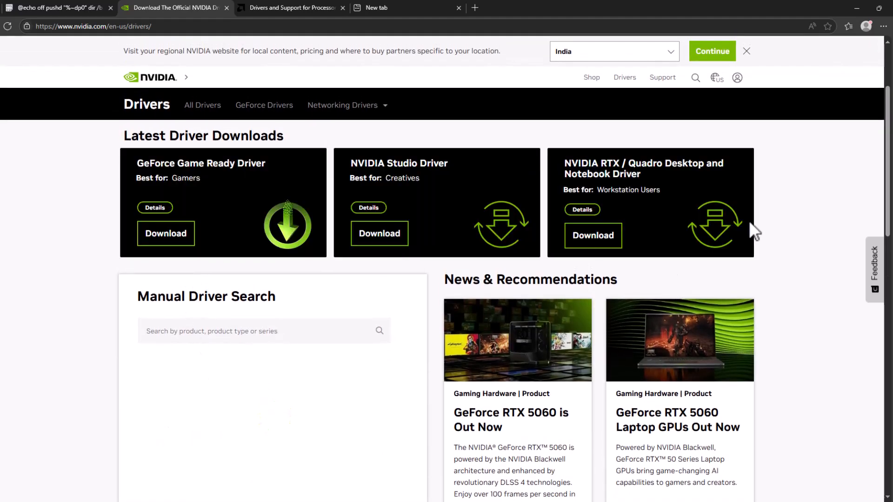
pyautogui.click(165, 408)
pyautogui.click(219, 447)
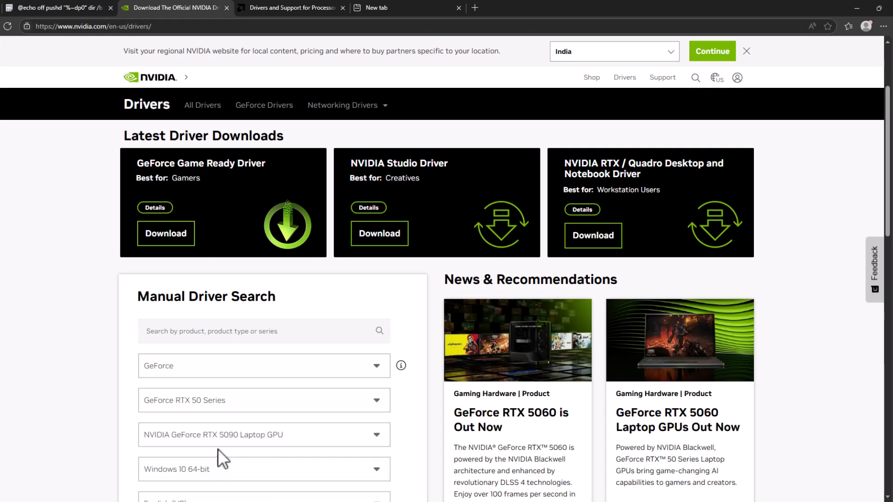
pyautogui.scroll(-1, 273, 444)
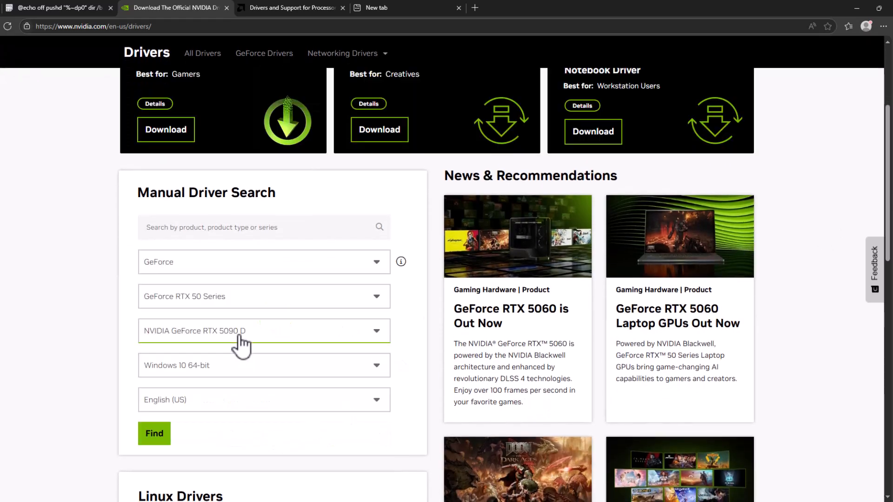
pyautogui.click(241, 340)
pyautogui.click(238, 397)
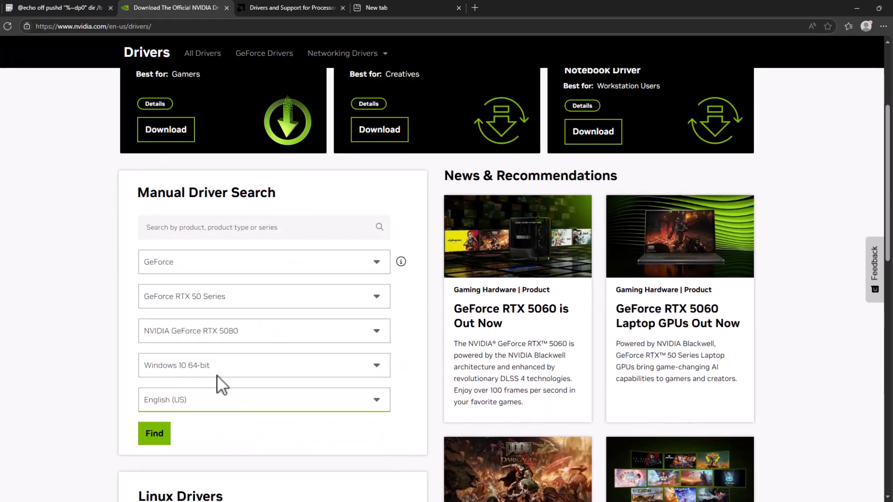
# Set the driver search's operating system to Windows 11 and language to English (US), and run the search
pyautogui.click(217, 375)
pyautogui.click(172, 413)
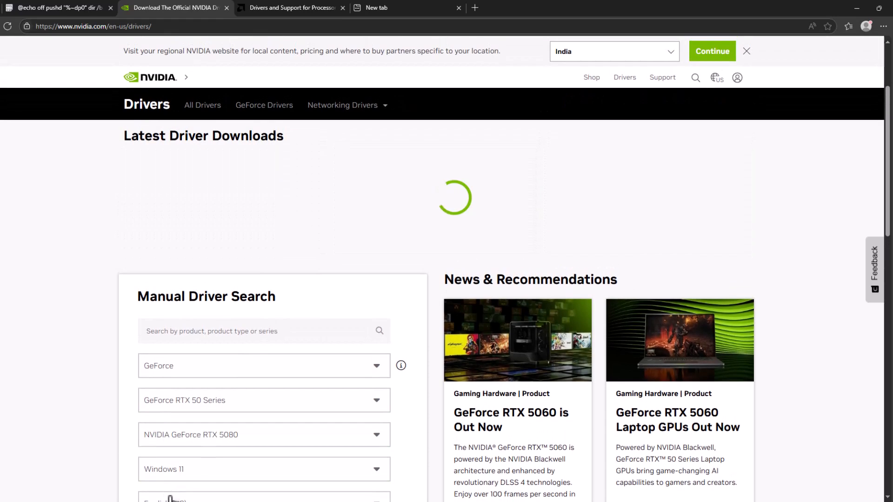
pyautogui.scroll(-2, 181, 465)
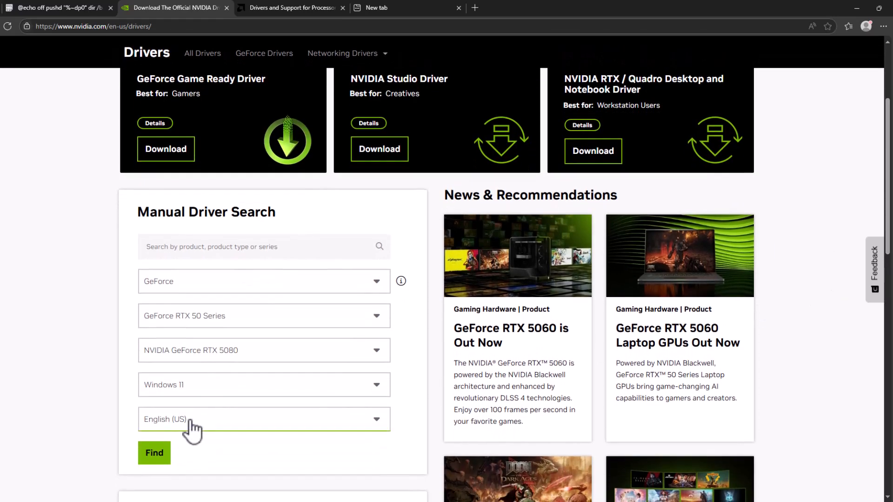
pyautogui.click(188, 421)
pyautogui.click(176, 446)
pyautogui.click(162, 457)
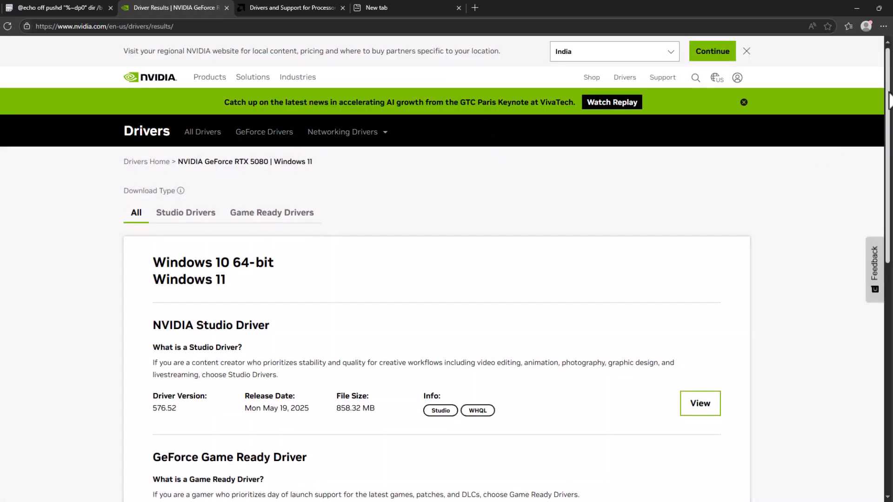
# Download the GeForce Game Ready Driver from the search results and pause the download
pyautogui.scroll(-3, 889, 100)
pyautogui.moveTo(307, 295); pyautogui.dragTo(156, 296)
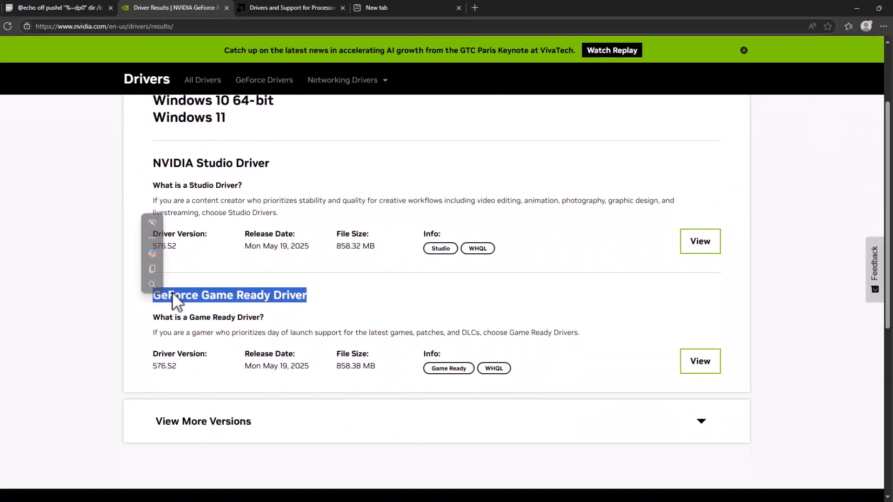
pyautogui.click(716, 369)
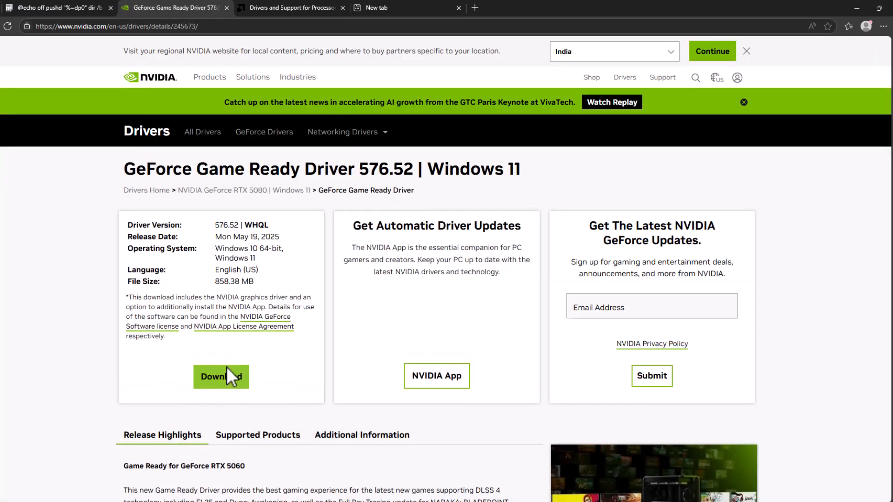
pyautogui.click(222, 378)
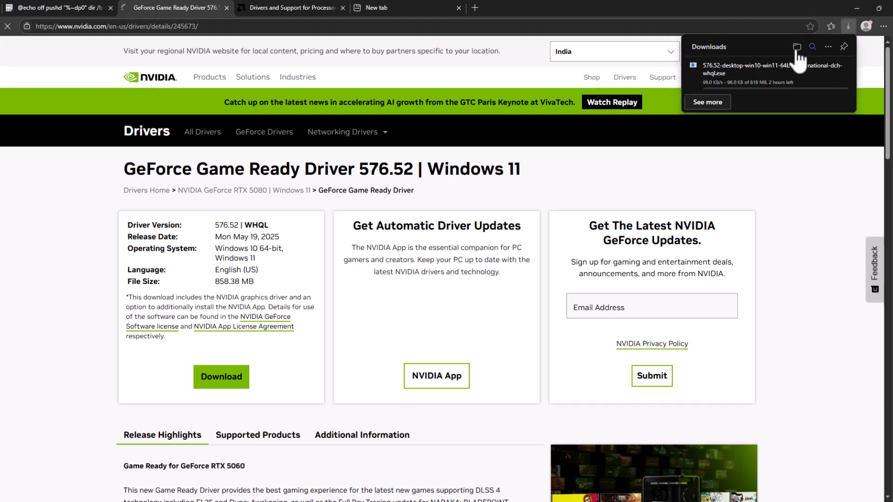
pyautogui.click(826, 67)
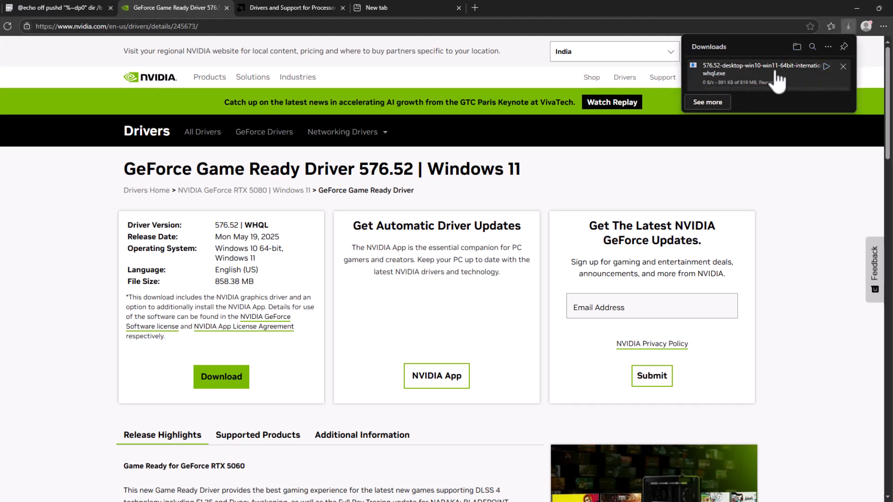
# On the AMD drivers page, browse Graphics, Radeon 600|500|400 and Radeon RX 500X Series, and open the Radeon RX 560X drivers
pyautogui.click(279, 7)
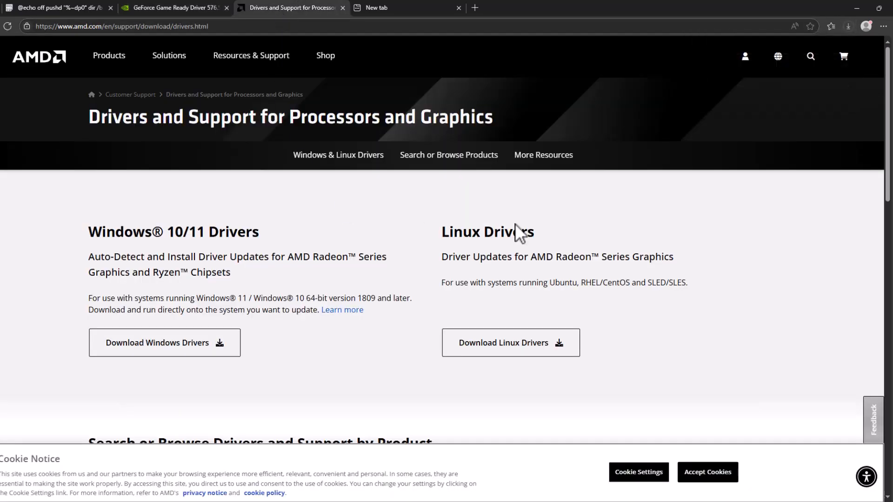
pyautogui.scroll(-6, 303, 264)
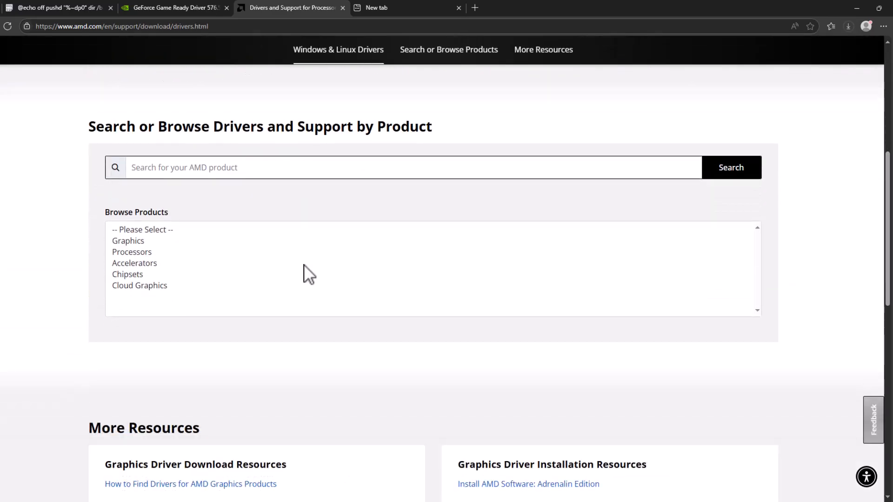
pyautogui.click(131, 241)
pyautogui.click(133, 320)
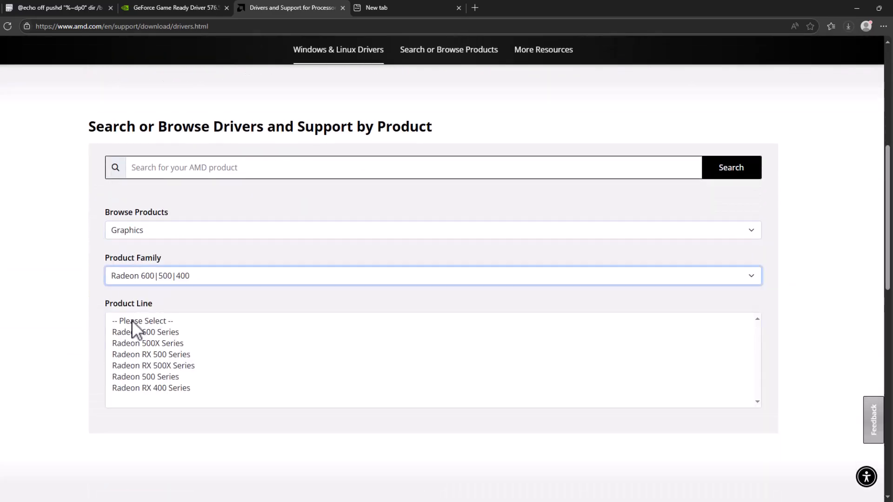
pyautogui.click(150, 364)
pyautogui.click(158, 410)
pyautogui.click(141, 406)
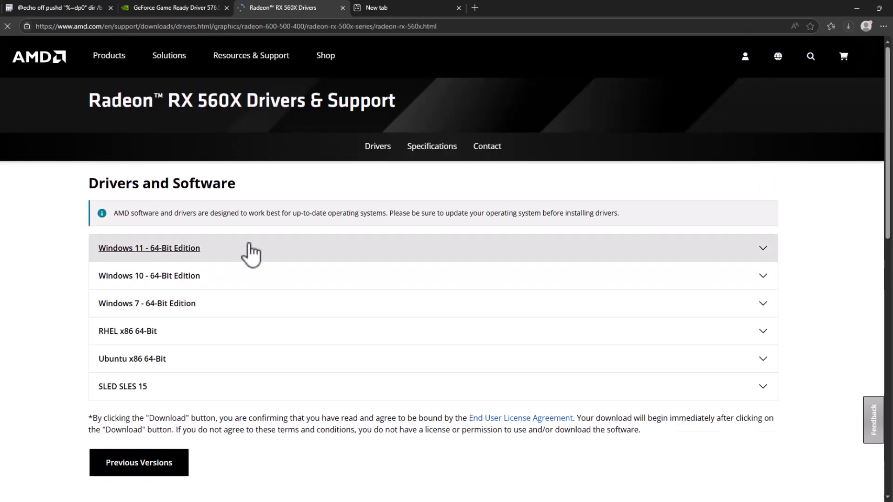
# Download Adrenalin 25.5.1 (WHQL Recommended) for Windows 11 - 64-Bit Edition, pause the download and minimise the browser
pyautogui.click(250, 253)
pyautogui.moveTo(261, 324); pyautogui.dragTo(115, 324)
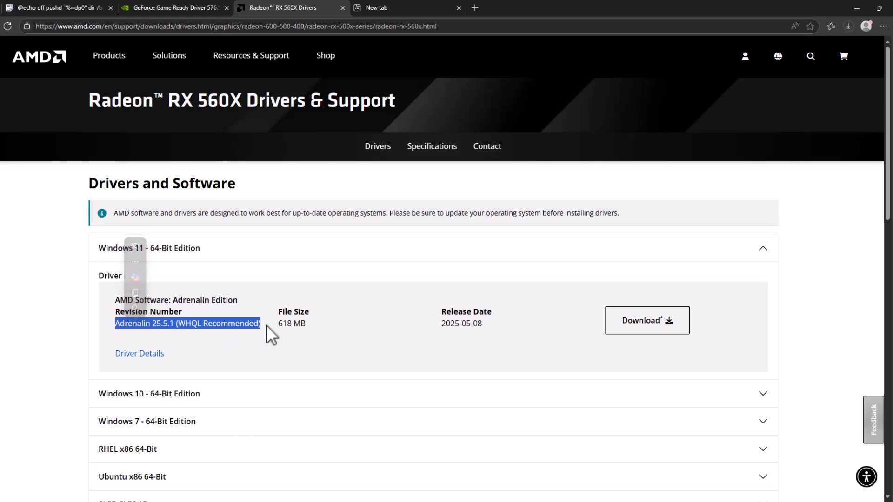
pyautogui.click(661, 326)
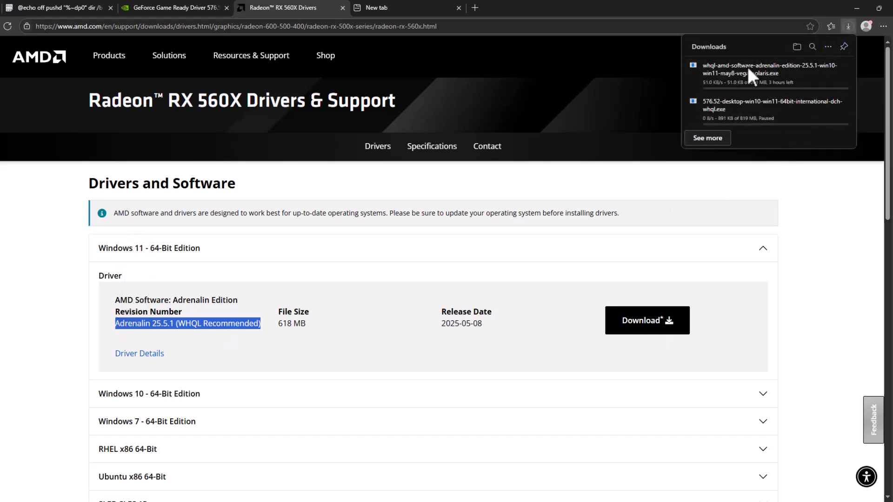
pyautogui.click(828, 67)
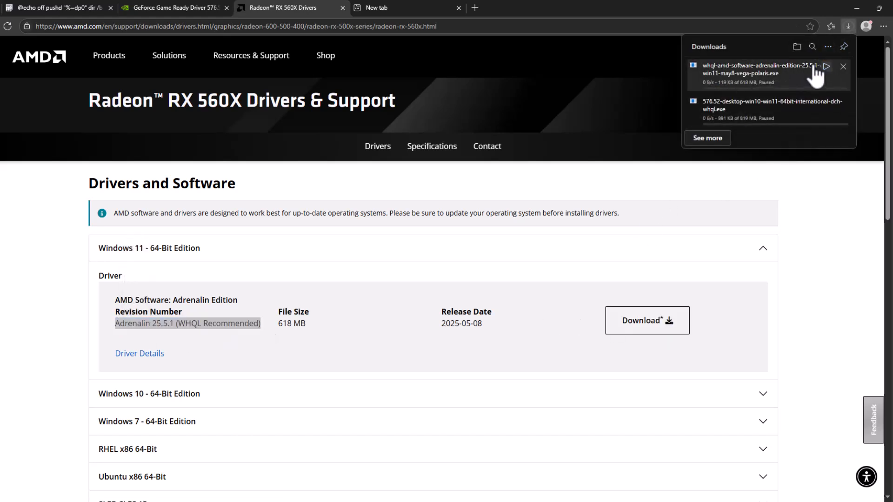
pyautogui.click(855, 6)
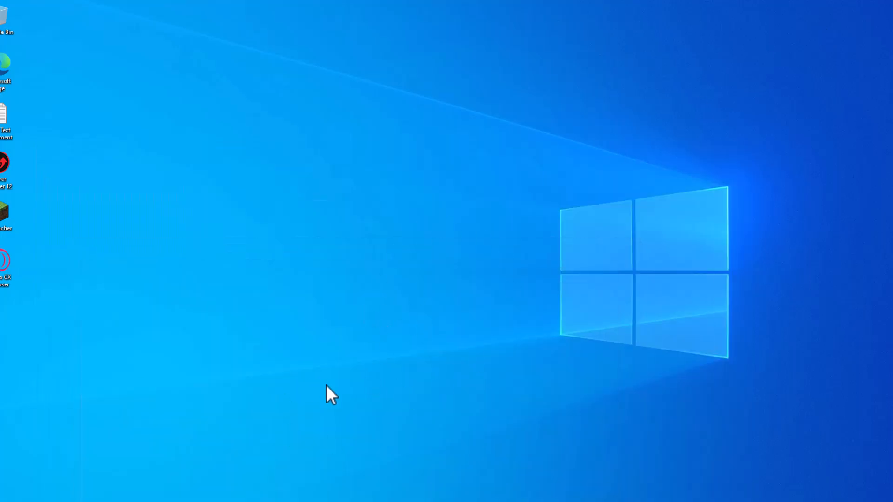
# Search Windows for the advanced system settings and open the Performance Options from System Properties
pyautogui.press('super')
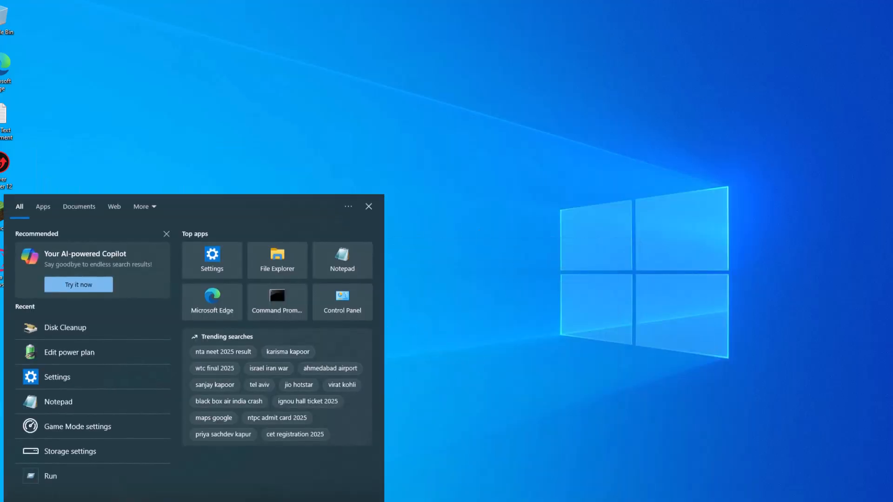
pyautogui.write('advanced s')
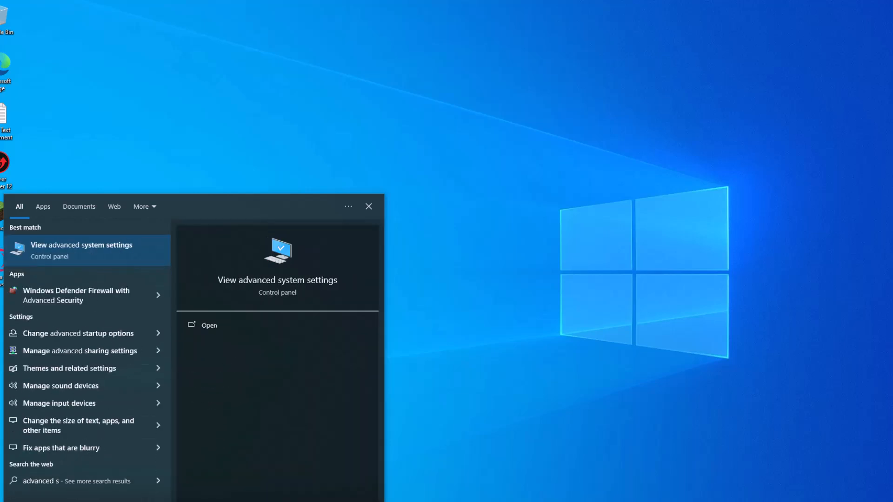
pyautogui.write('yste')
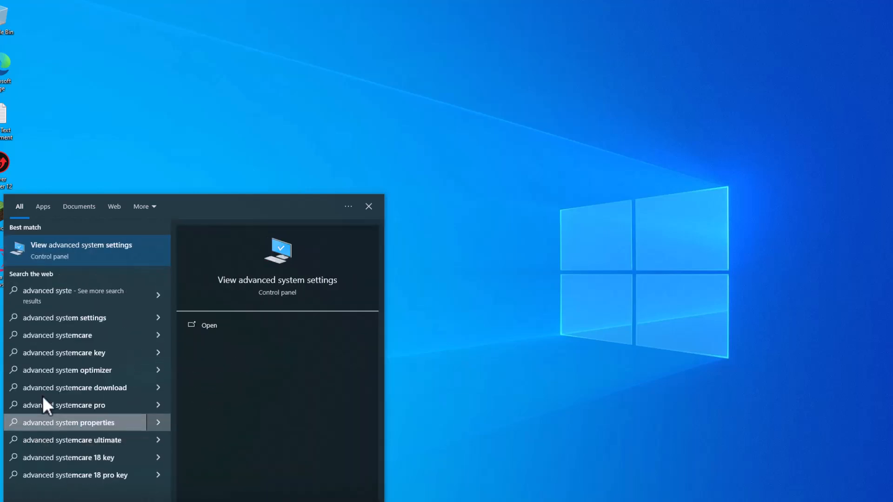
pyautogui.click(110, 249)
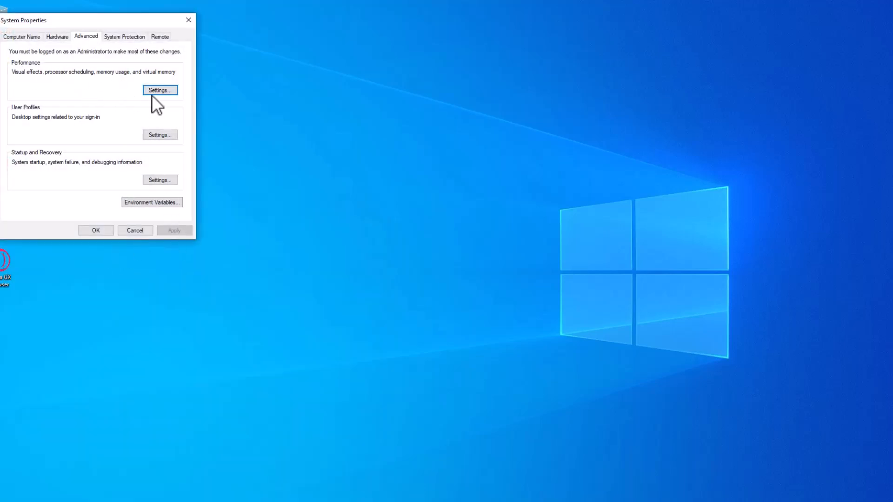
pyautogui.click(155, 93)
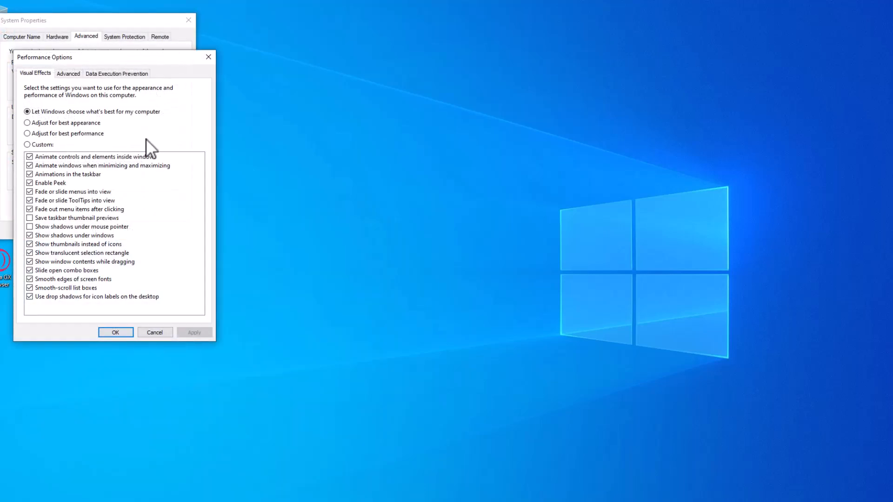
# Set the visual effects to Adjust for best performance, apply the change and close both dialogs
pyautogui.click(42, 133)
pyautogui.click(191, 333)
pyautogui.click(116, 332)
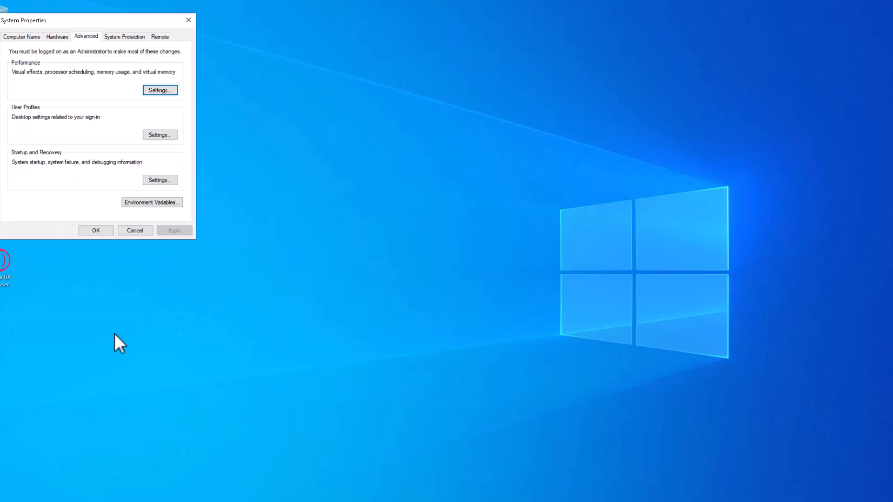
pyautogui.click(112, 233)
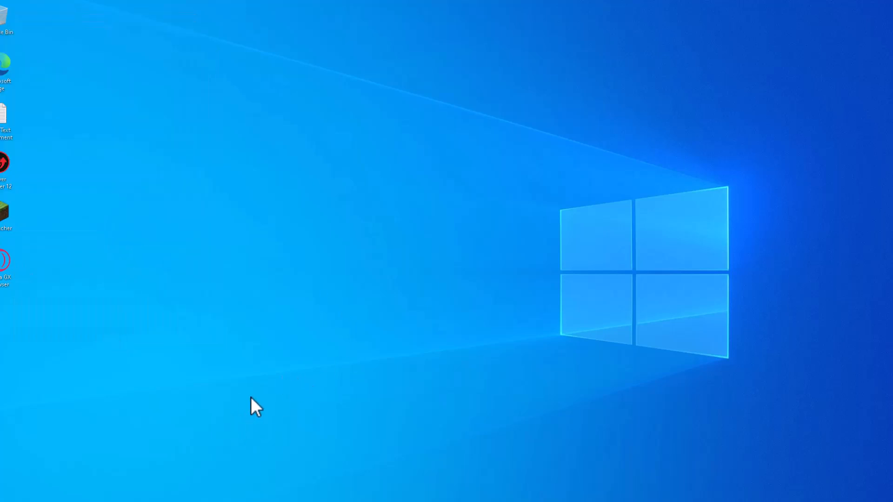